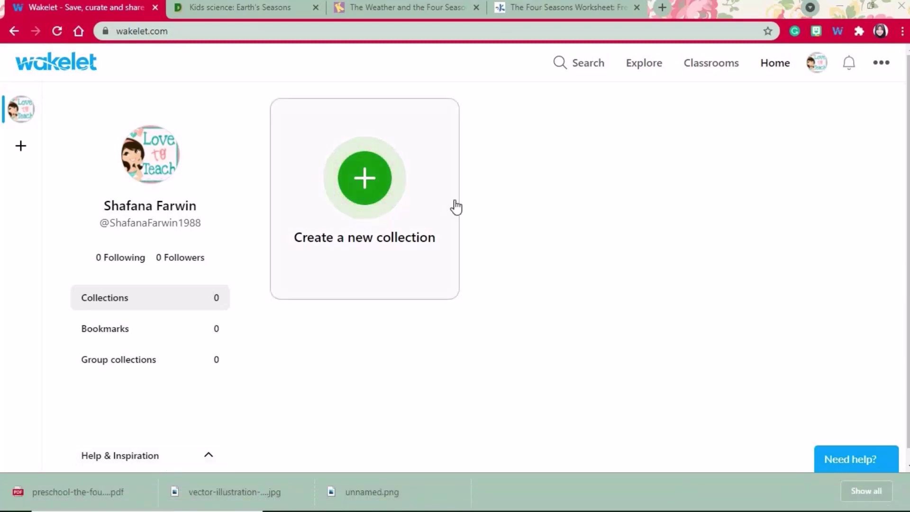
Step: Search Explore for 'biology' and open a Biology collection from the results
{"action": "left_click", "coordinate": [633, 63]}
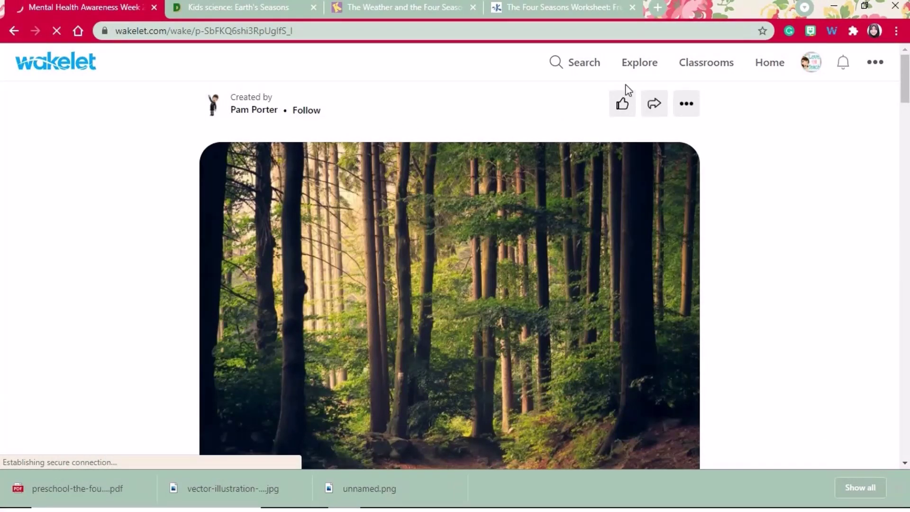
{"action": "left_click", "coordinate": [577, 66]}
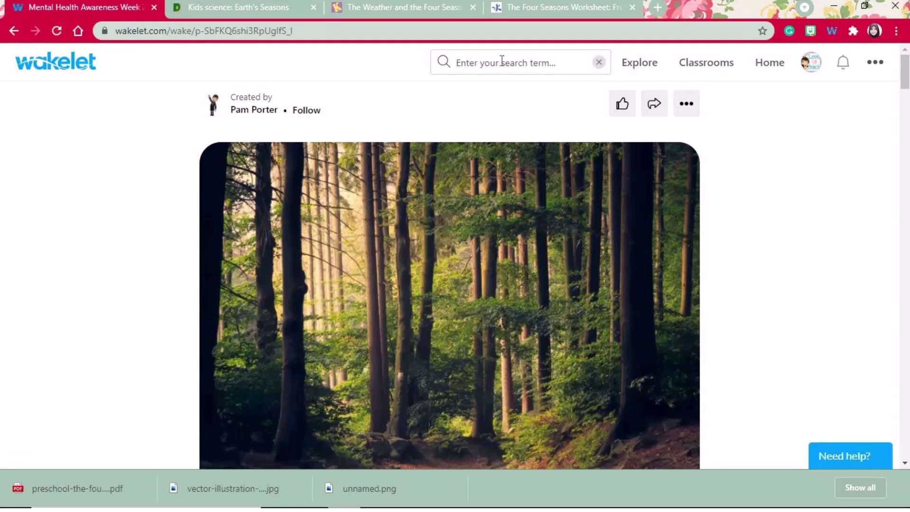
{"action": "type", "text": "biology"}
{"action": "key", "text": "Return"}
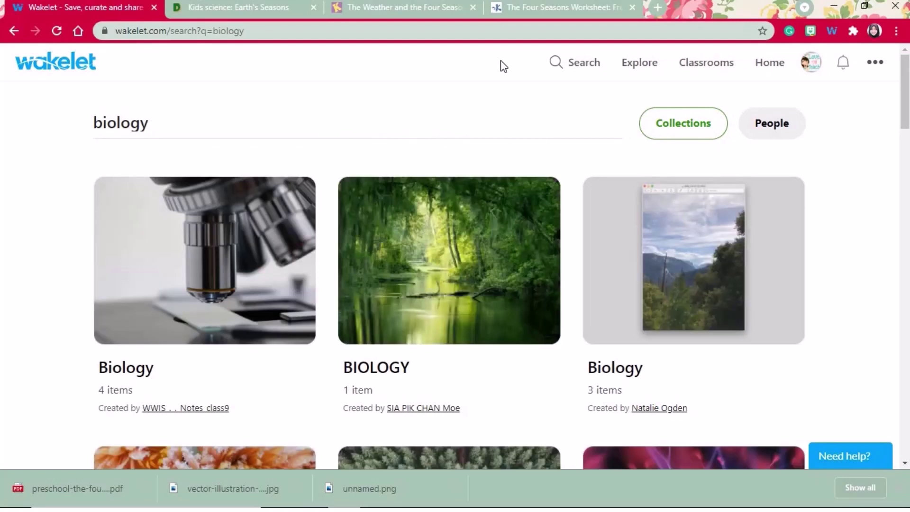
{"action": "left_click", "coordinate": [694, 261]}
{"action": "scroll", "coordinate": [449, 298], "scroll_direction": "down", "scroll_amount": 5}
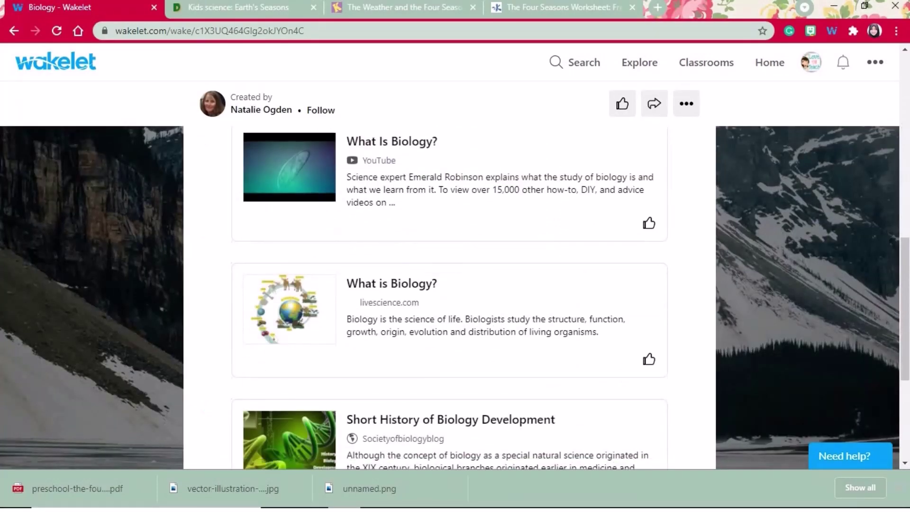
{"action": "scroll", "coordinate": [449, 298], "scroll_direction": "up", "scroll_amount": 10}
Step: Save the Biology collection to bookmarks, check Bookmarks, then return to Collections
{"action": "left_click", "coordinate": [692, 113]}
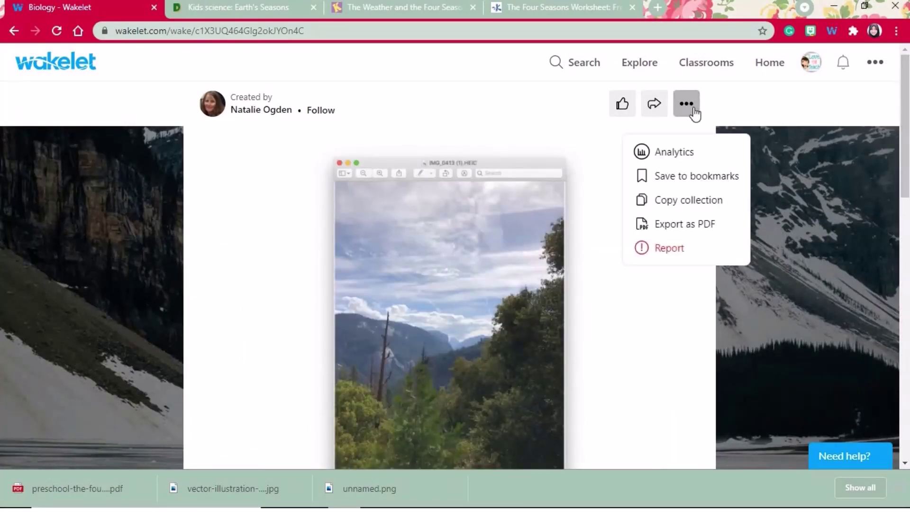
{"action": "left_click", "coordinate": [694, 185]}
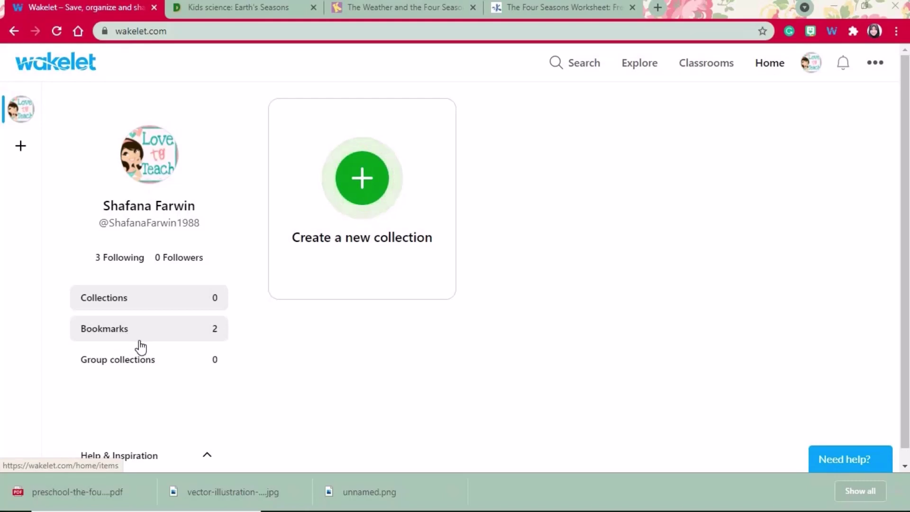
{"action": "left_click", "coordinate": [116, 334]}
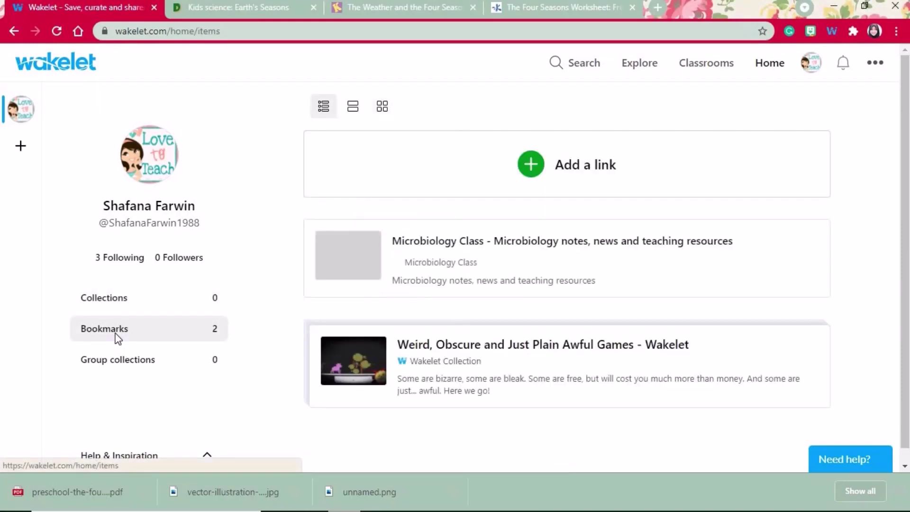
{"action": "key", "text": "alt+Left"}
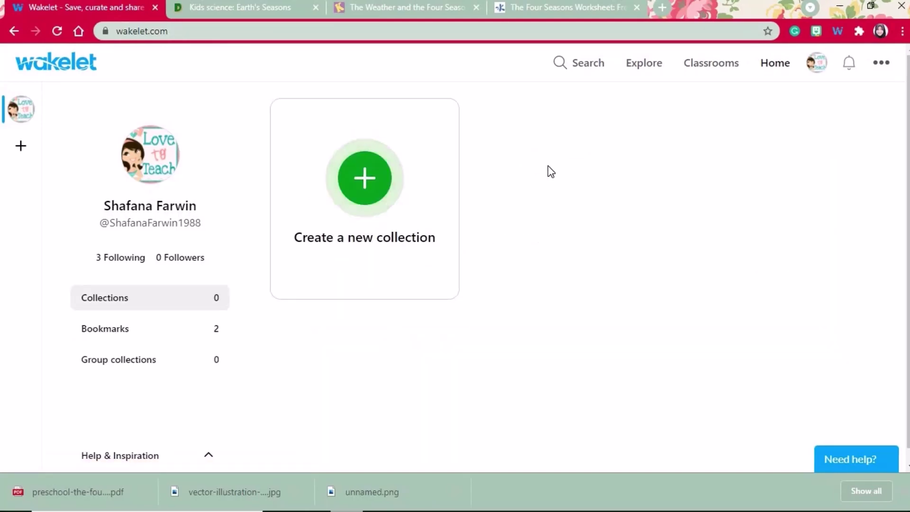
Step: Create a new collection using the Media view layout
{"action": "left_click", "coordinate": [389, 187]}
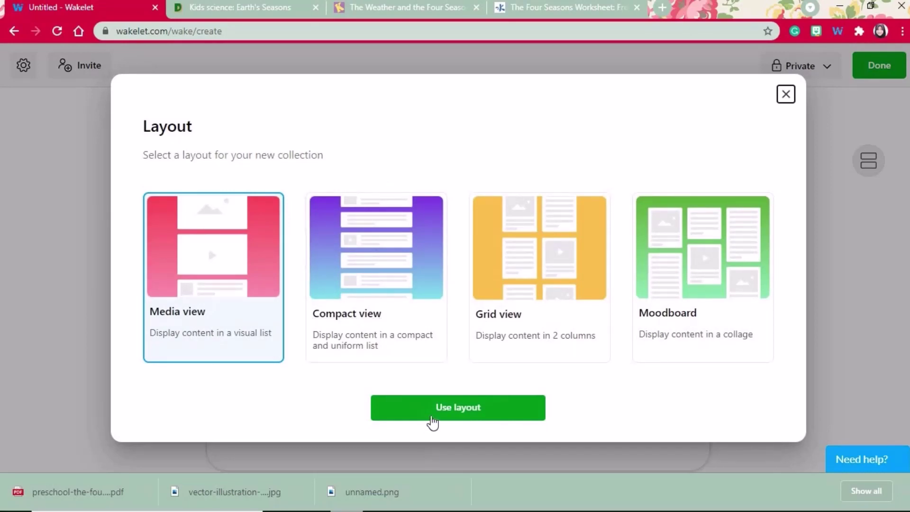
{"action": "left_click", "coordinate": [432, 414]}
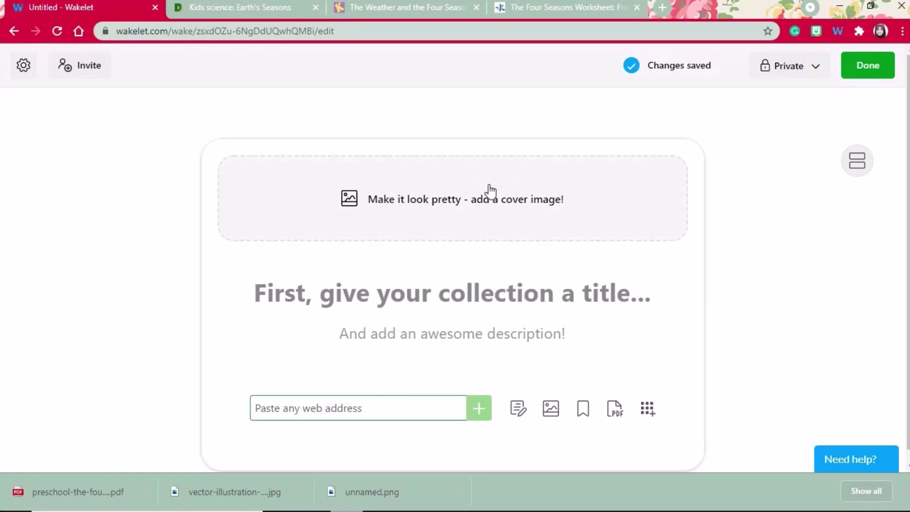
Step: Give the collection an autumn-leaves-on-wood cover image and the title 'Four Seasons'
{"action": "left_click", "coordinate": [433, 206]}
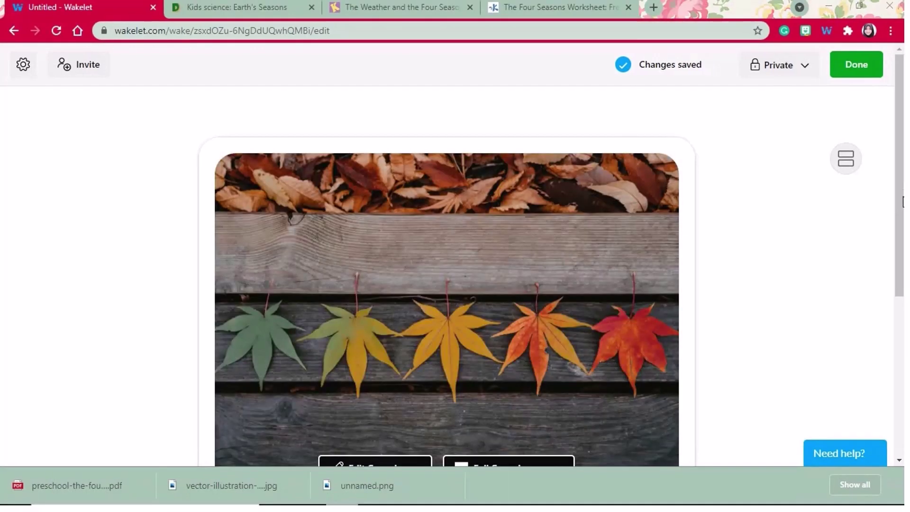
{"action": "scroll", "coordinate": [896, 311], "scroll_direction": "down", "scroll_amount": 5}
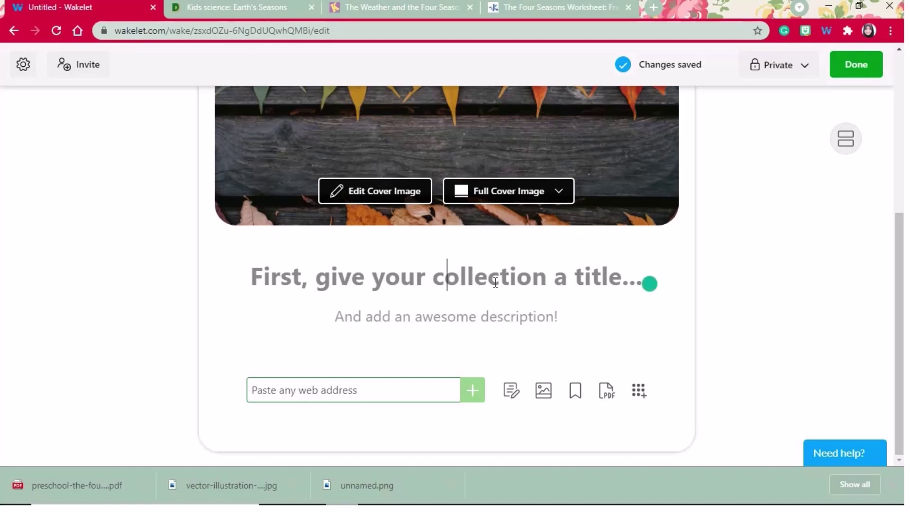
{"action": "type", "text": "Four S"}
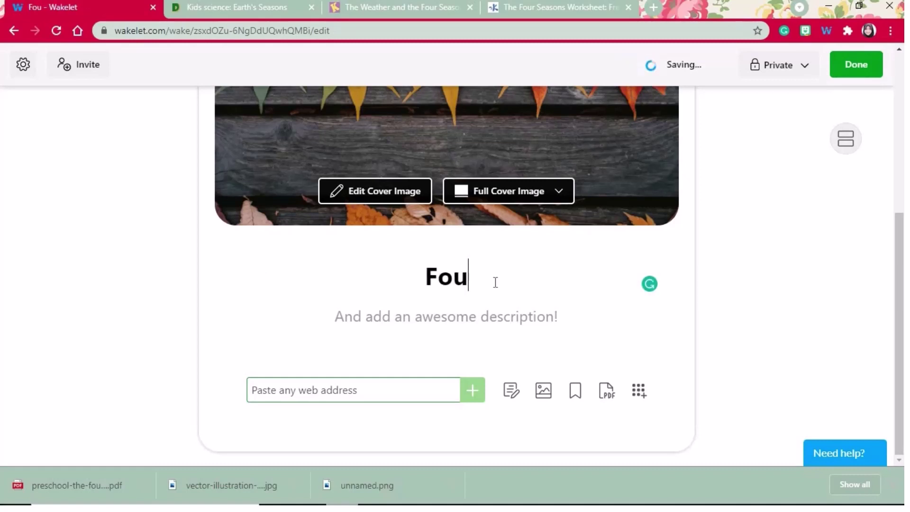
{"action": "type", "text": "easons"}
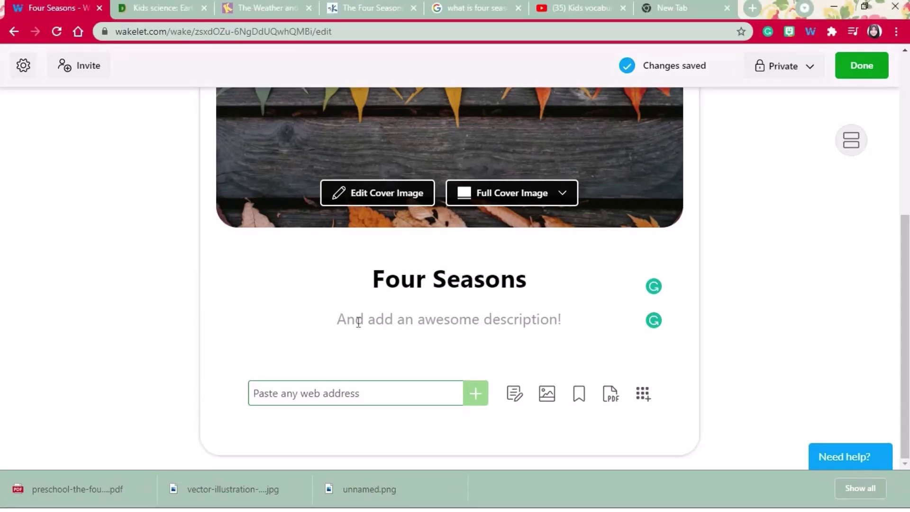
Step: Paste the description about the weather cycle's winter, rainy, summer and spring seasons
{"action": "type", "text": "This cycle of weather changes is divided into four parts, known as the seasons. The four seasons are winter, rainy, summer, and spring."}
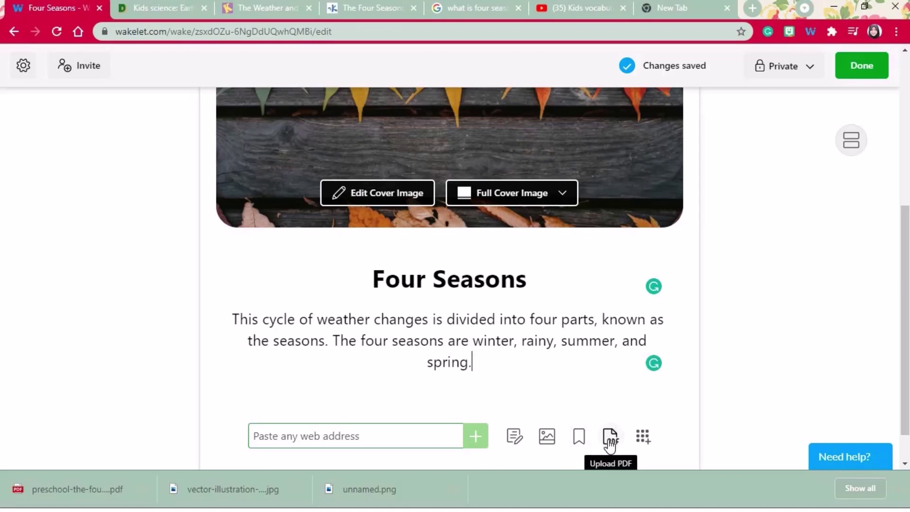
{"action": "left_click", "coordinate": [644, 436]}
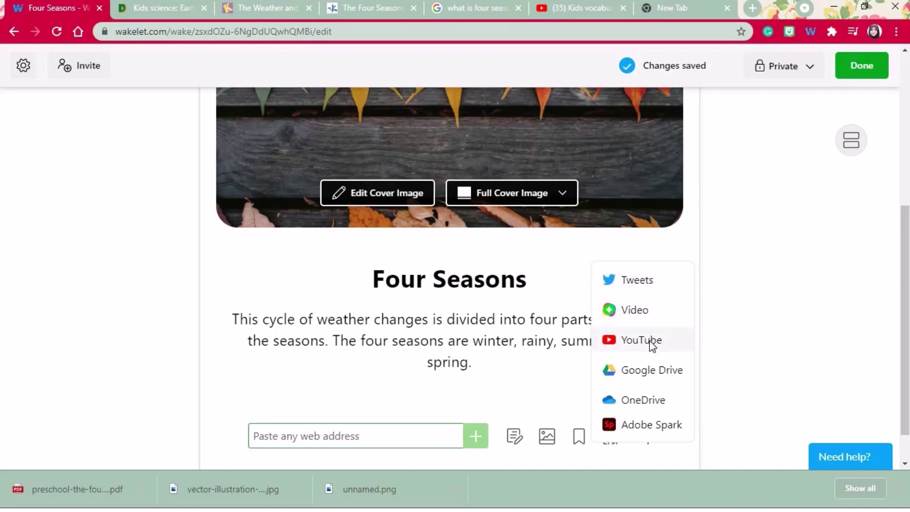
{"action": "scroll", "coordinate": [322, 394], "scroll_direction": "down", "scroll_amount": 1}
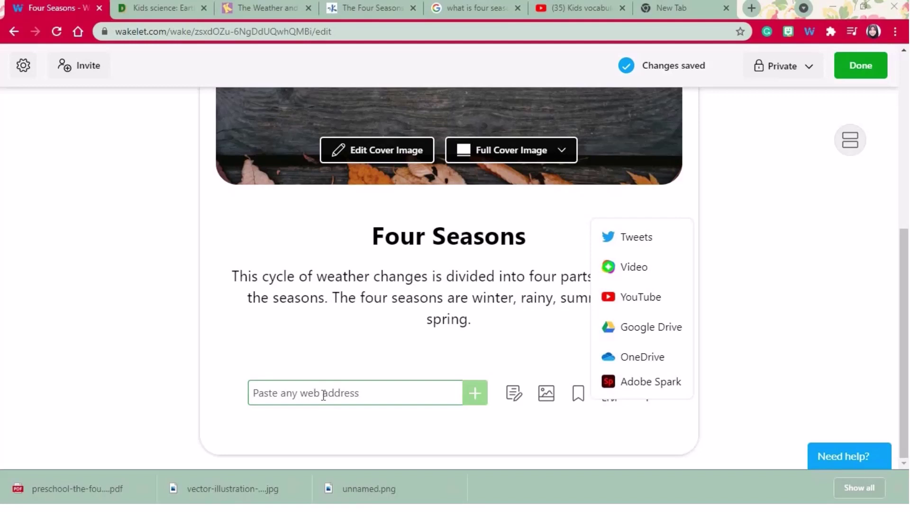
Step: Add the Ducksters Earth's Seasons article as a link card in the collection
{"action": "left_click", "coordinate": [154, 4]}
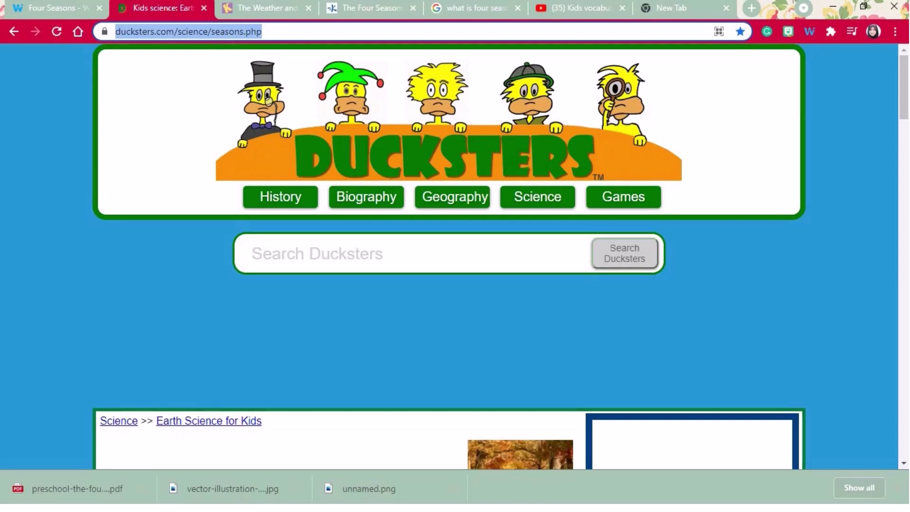
{"action": "left_click", "coordinate": [32, 8]}
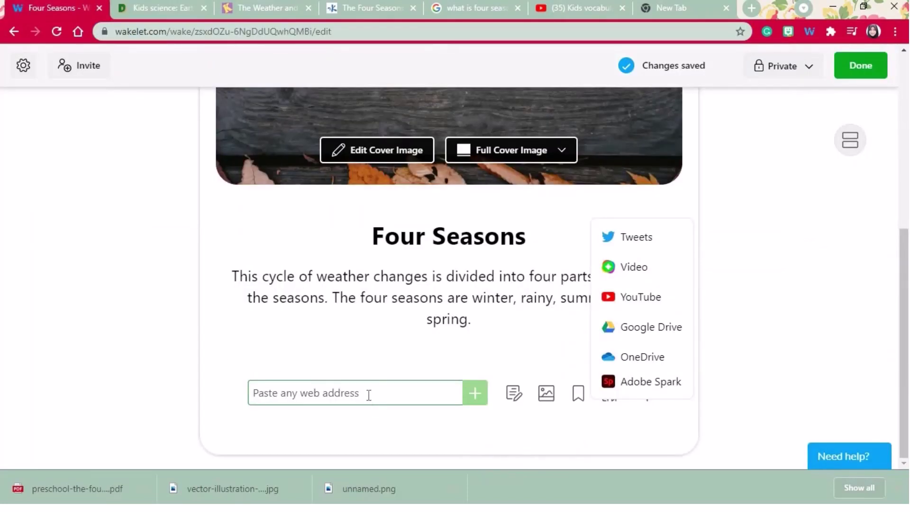
{"action": "type", "text": "https://www.ducksters.com/science/seasons.php"}
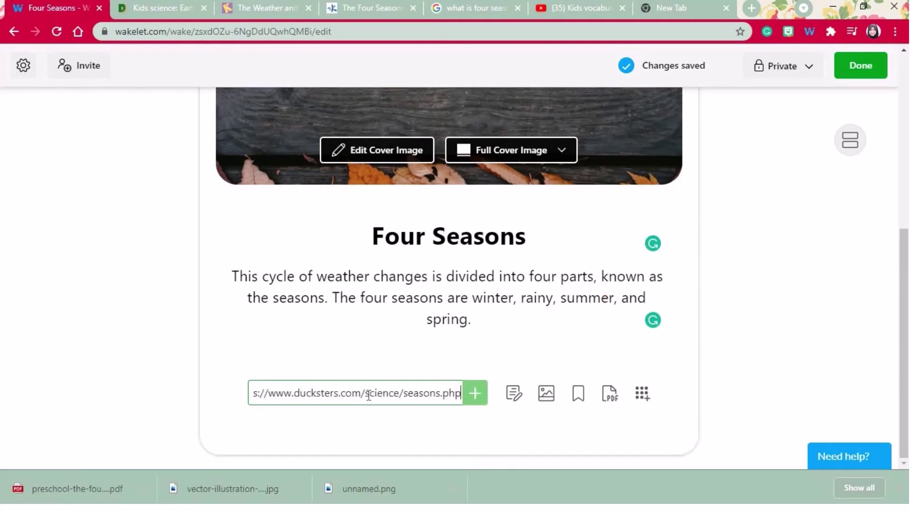
{"action": "key", "text": "Return"}
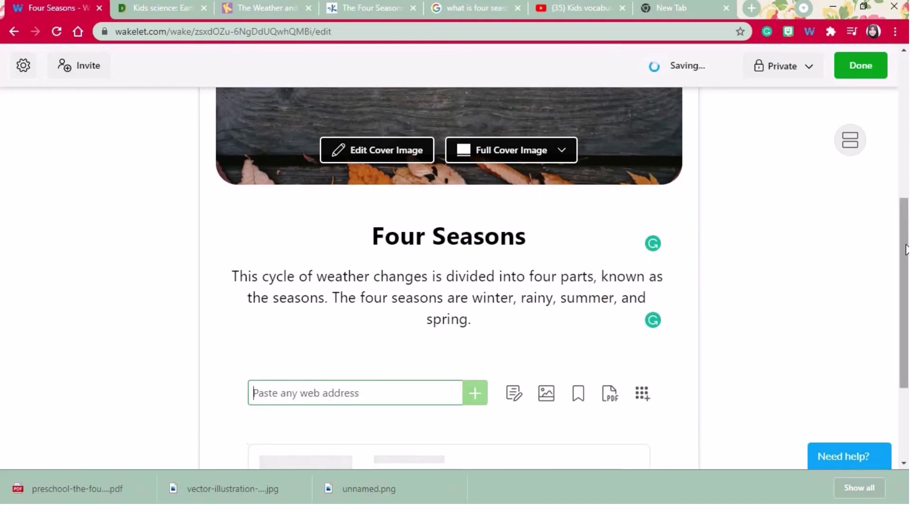
Step: Retitle the Ducksters card to "Kids science: Earth's Seasons - Reading"
{"action": "left_click_drag", "start_coordinate": [905, 250], "coordinate": [905, 322]}
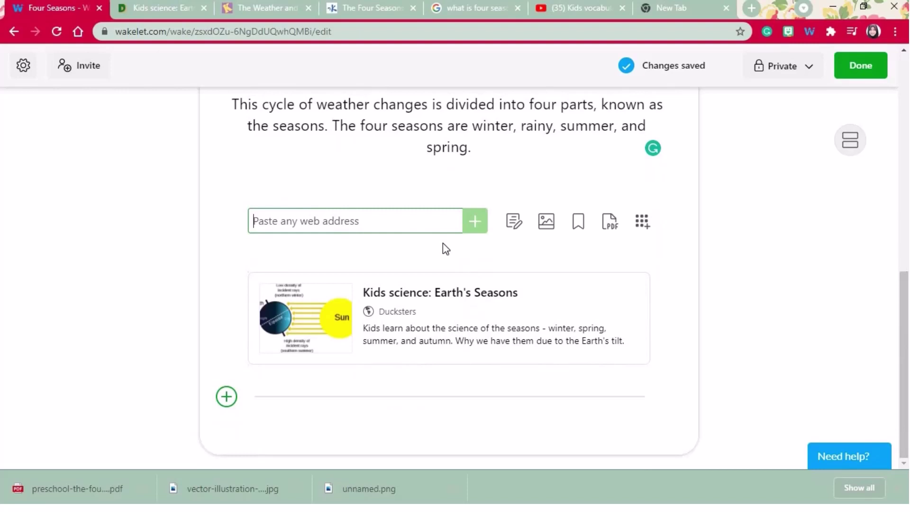
{"action": "left_click", "coordinate": [593, 304]}
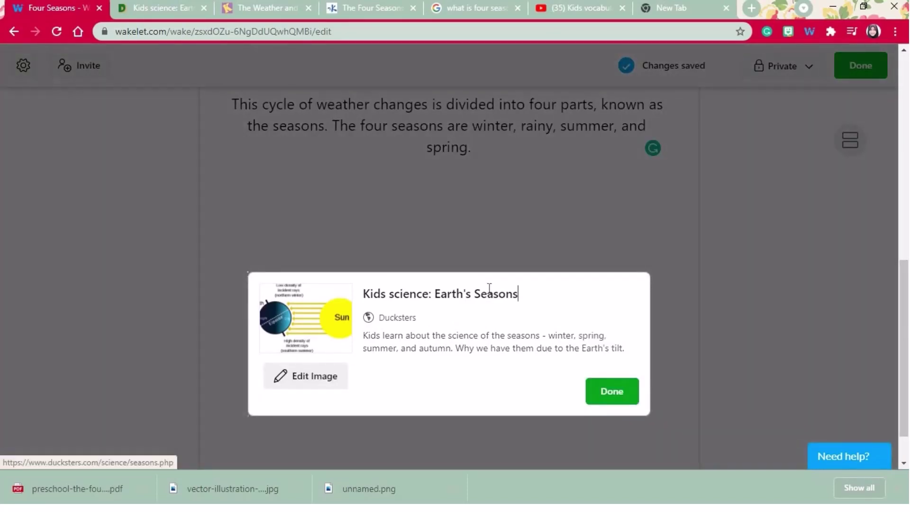
{"action": "left_click", "coordinate": [526, 297]}
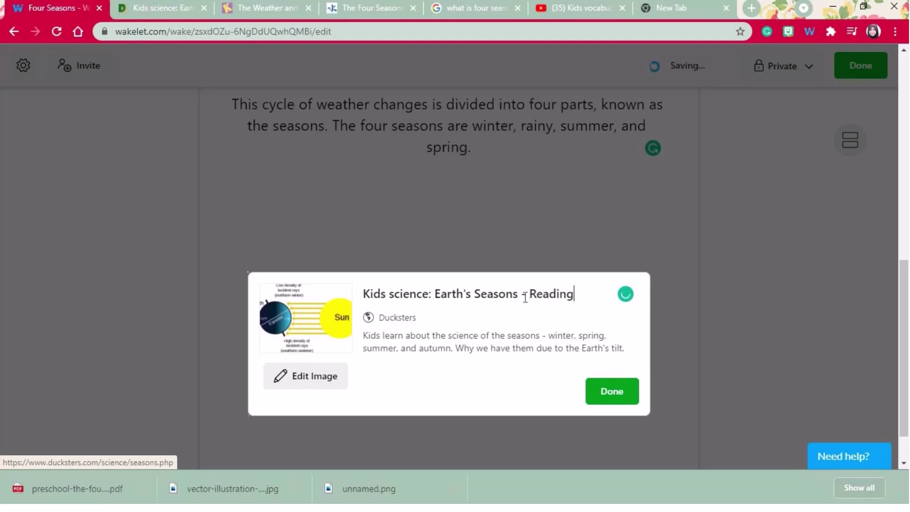
{"action": "left_click", "coordinate": [621, 401]}
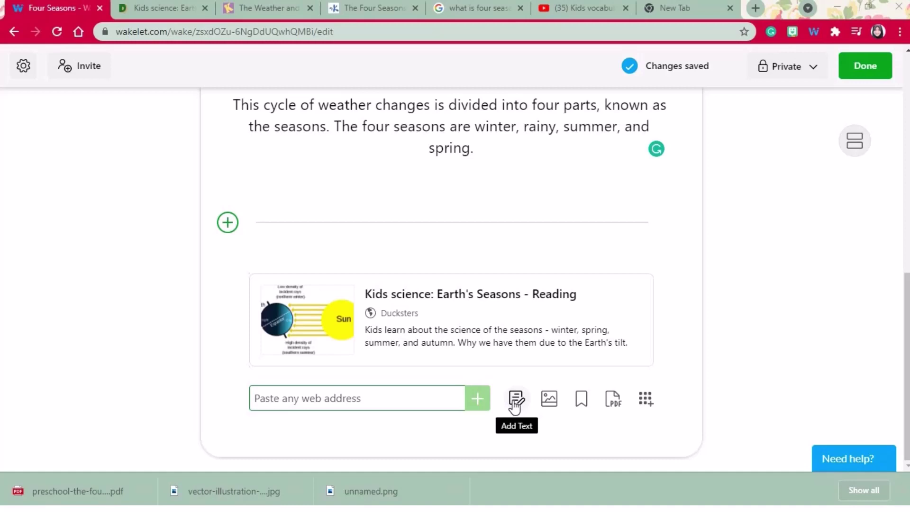
Step: Add a text note with the Four Seasons Rhyme, one line per season
{"action": "left_click", "coordinate": [516, 398]}
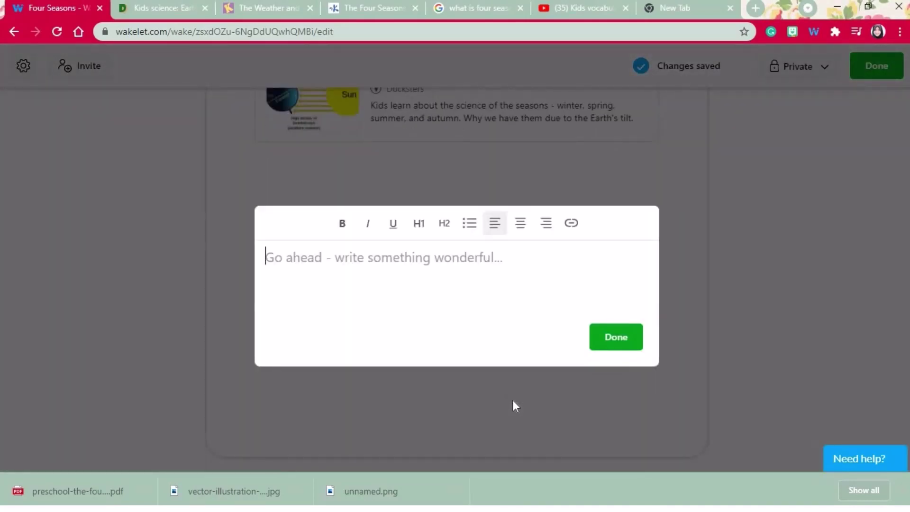
{"action": "key", "text": "ctrl+v"}
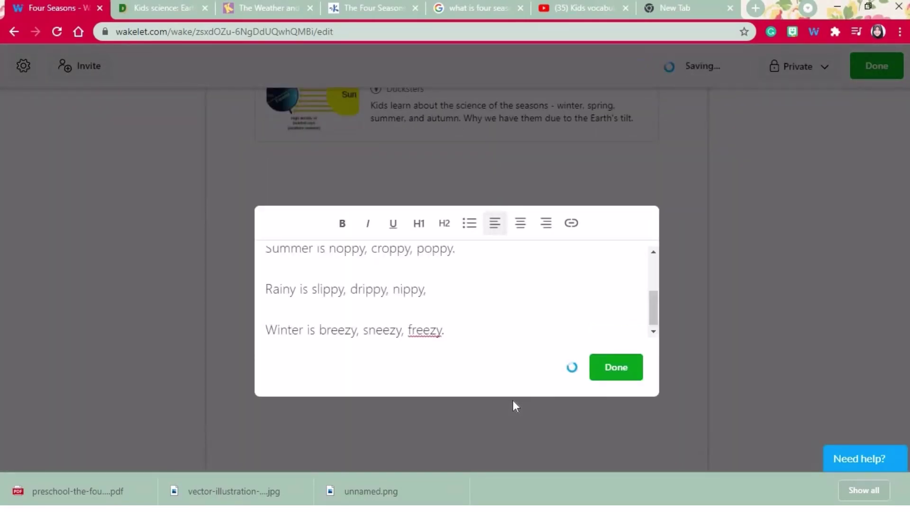
{"action": "right_click", "coordinate": [445, 329]}
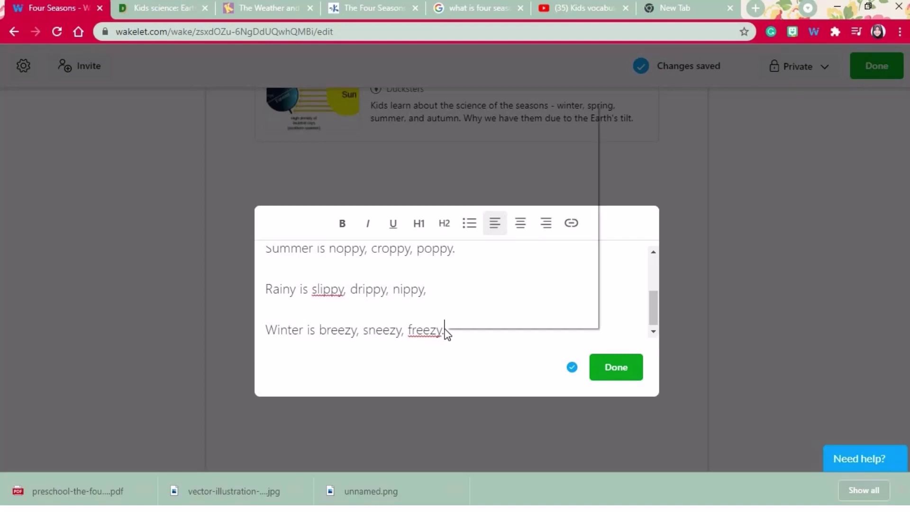
{"action": "left_click", "coordinate": [524, 113]}
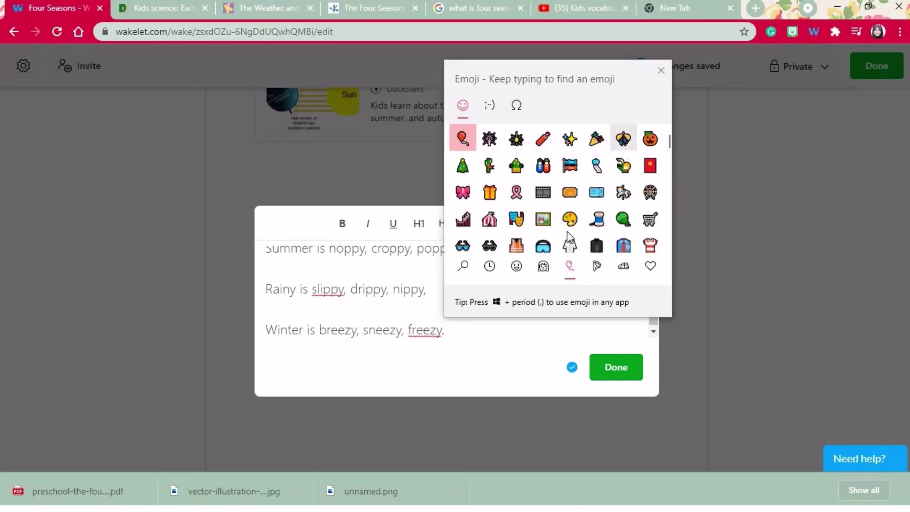
{"action": "left_click", "coordinate": [660, 71]}
{"action": "left_click", "coordinate": [602, 369]}
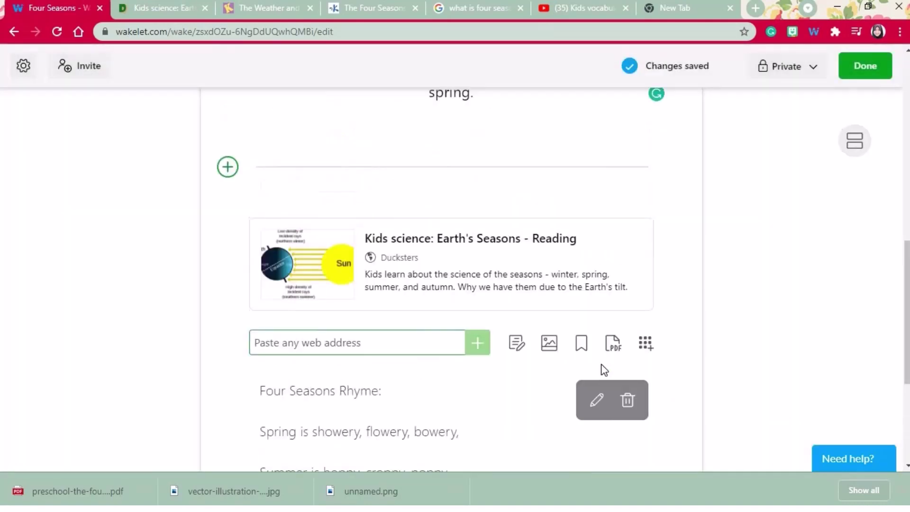
{"action": "scroll", "coordinate": [601, 367], "scroll_direction": "down", "scroll_amount": 5}
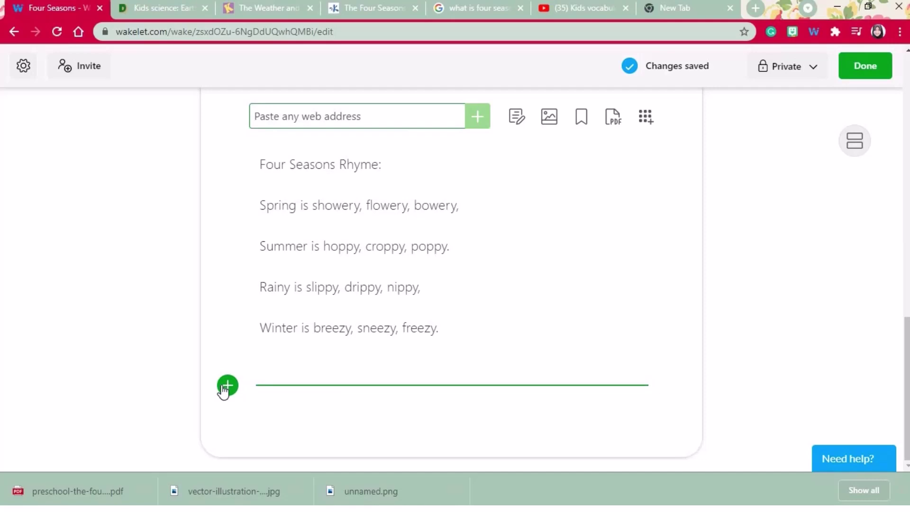
Step: Upload the '4 seasons' picture below the rhyme note
{"action": "left_click", "coordinate": [227, 385]}
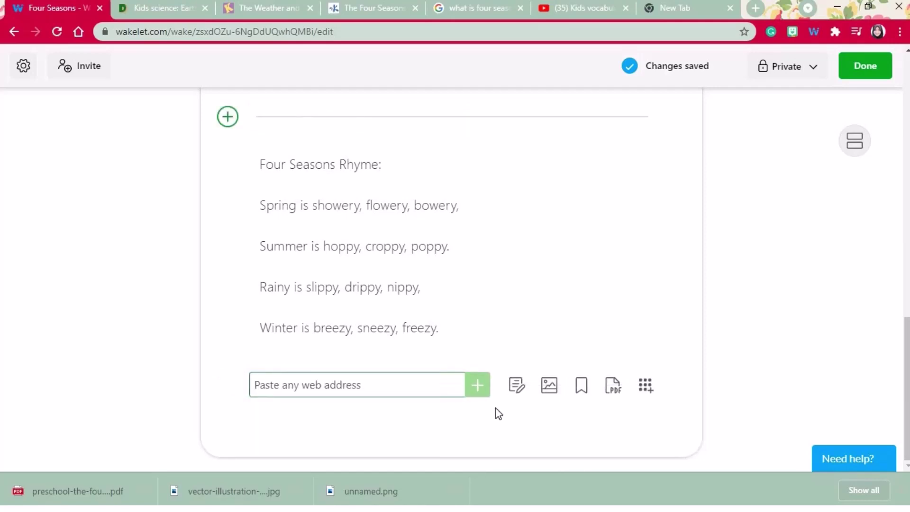
{"action": "left_click", "coordinate": [548, 389]}
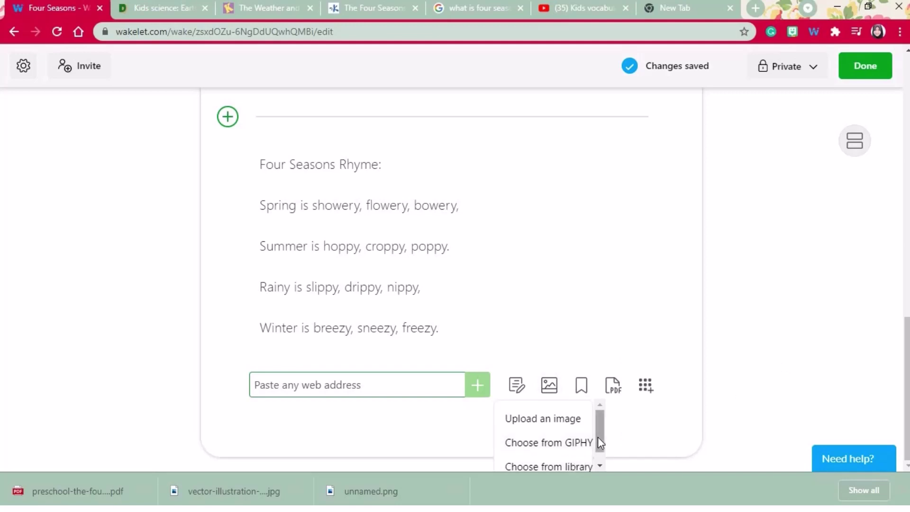
{"action": "scroll", "coordinate": [598, 436], "scroll_direction": "down", "scroll_amount": 1}
{"action": "left_click", "coordinate": [554, 413]}
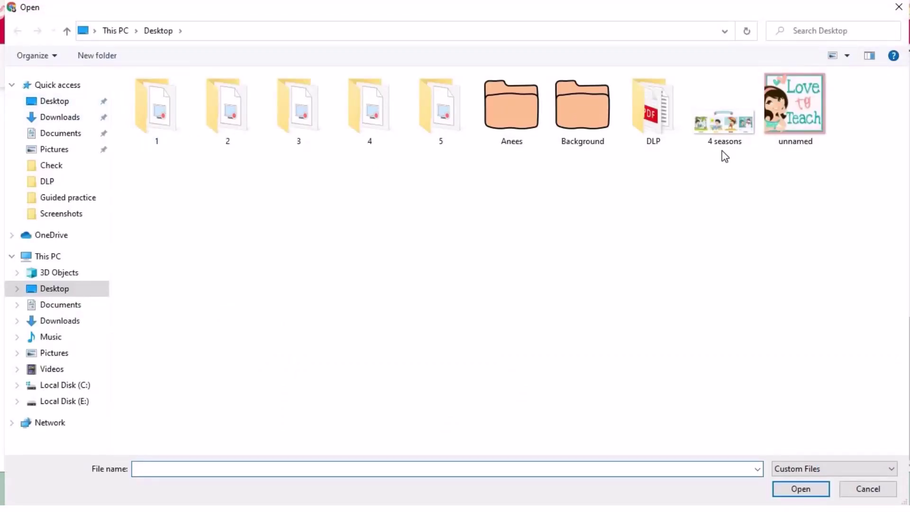
{"action": "double_click", "coordinate": [708, 129]}
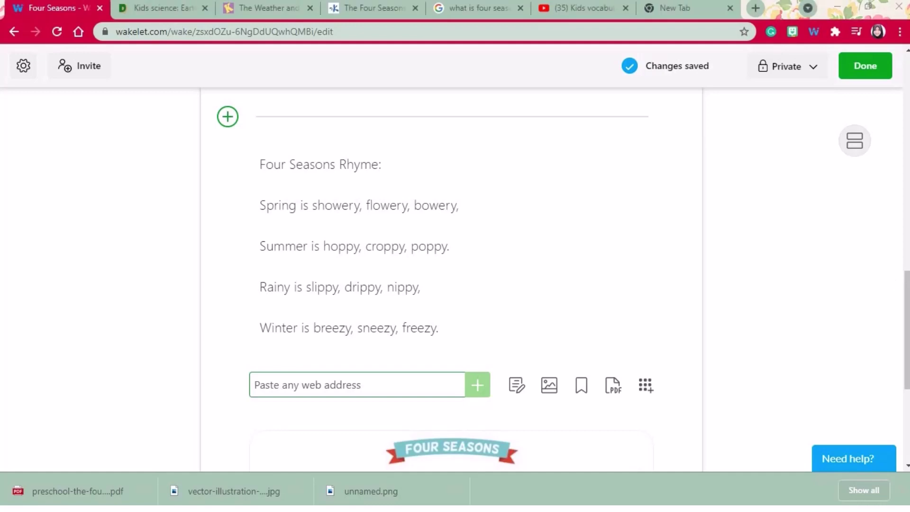
{"action": "scroll", "coordinate": [577, 401], "scroll_direction": "down", "scroll_amount": 5}
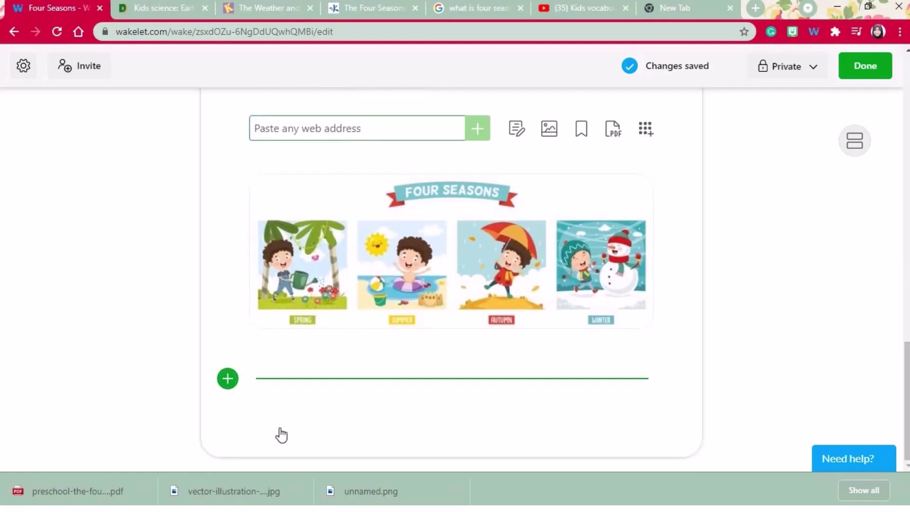
Step: Add the bookmarked YouTube video 'Why Do We Have Different Seasons?' below the picture
{"action": "left_click", "coordinate": [284, 379]}
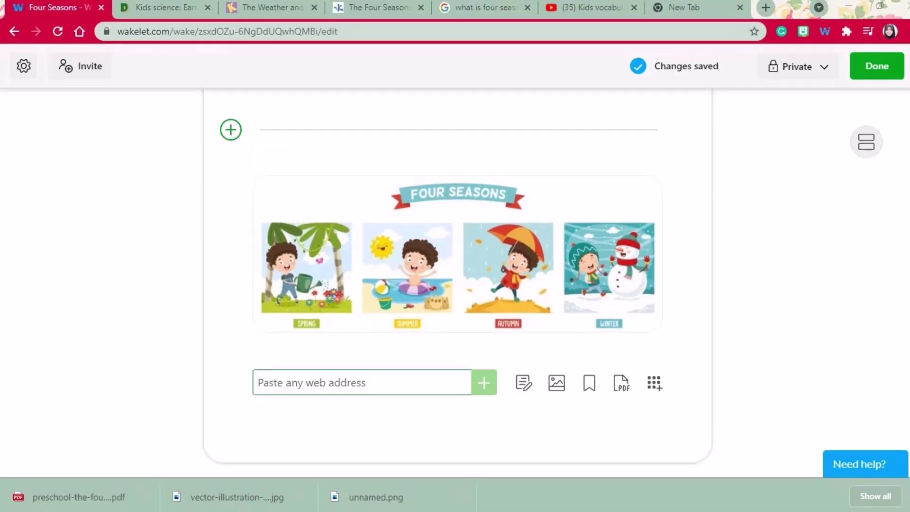
{"action": "left_click", "coordinate": [590, 386]}
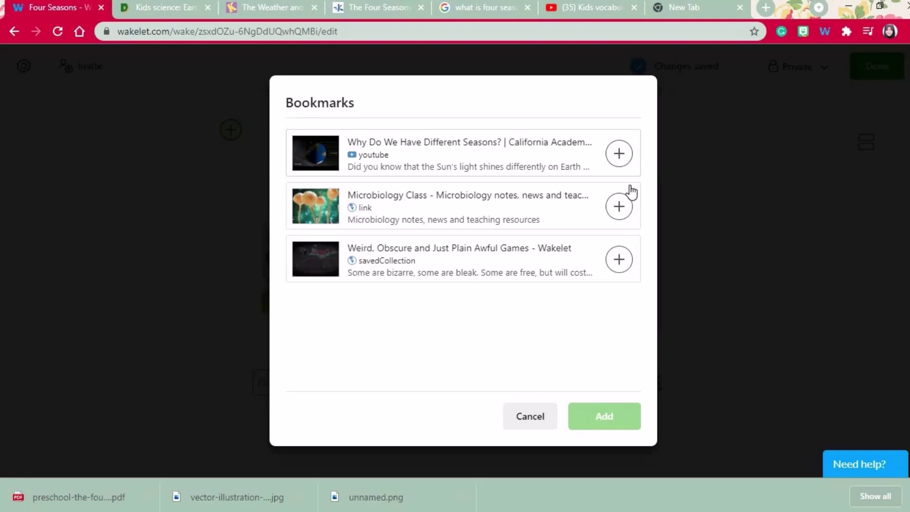
{"action": "left_click", "coordinate": [623, 162]}
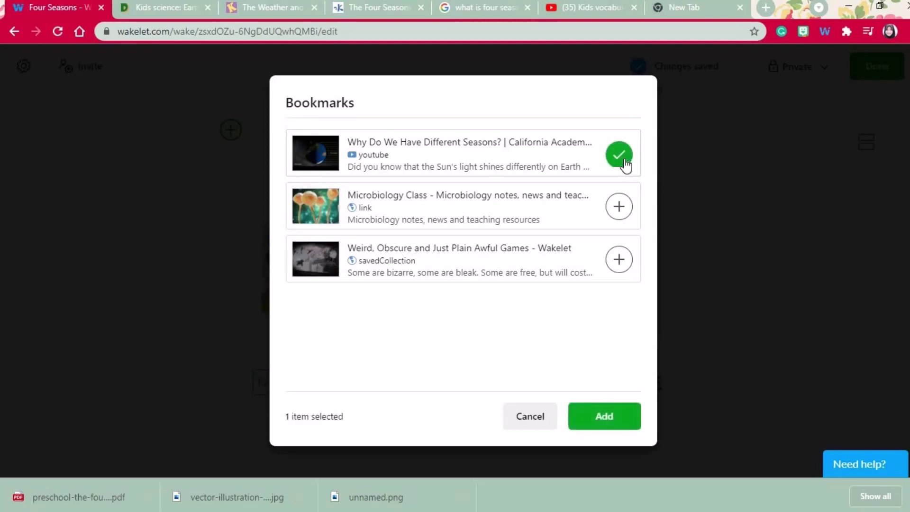
{"action": "left_click", "coordinate": [599, 427]}
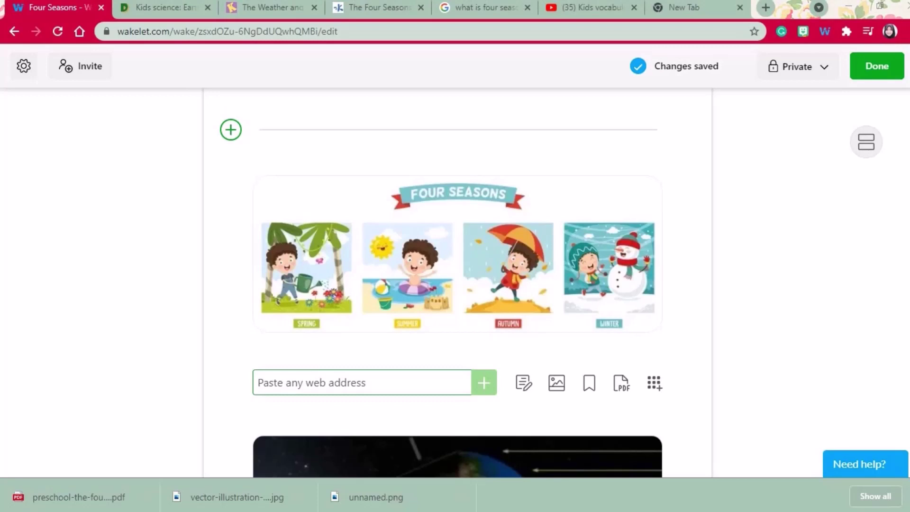
{"action": "scroll", "coordinate": [457, 285], "scroll_direction": "down", "scroll_amount": 8}
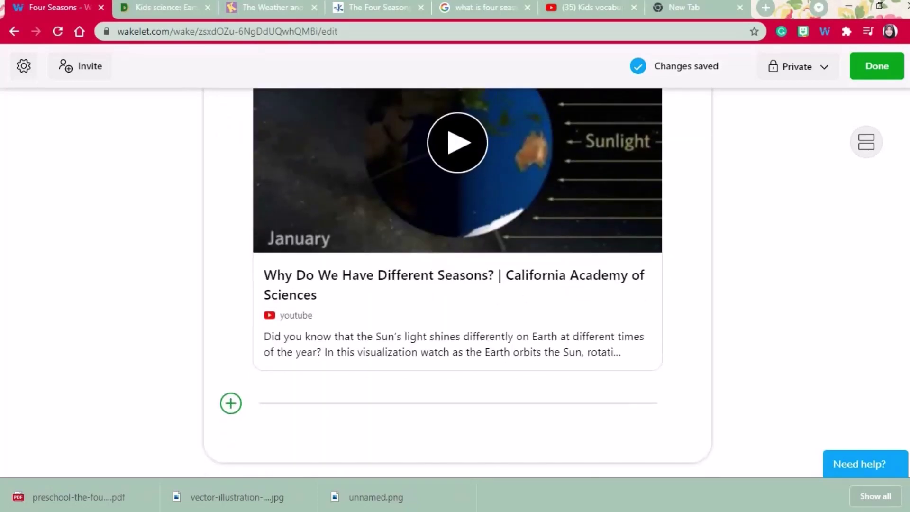
Step: Upload the four-seasons worksheet PDF as a 'Seasons Worksheet' card after the video
{"action": "left_click", "coordinate": [231, 405]}
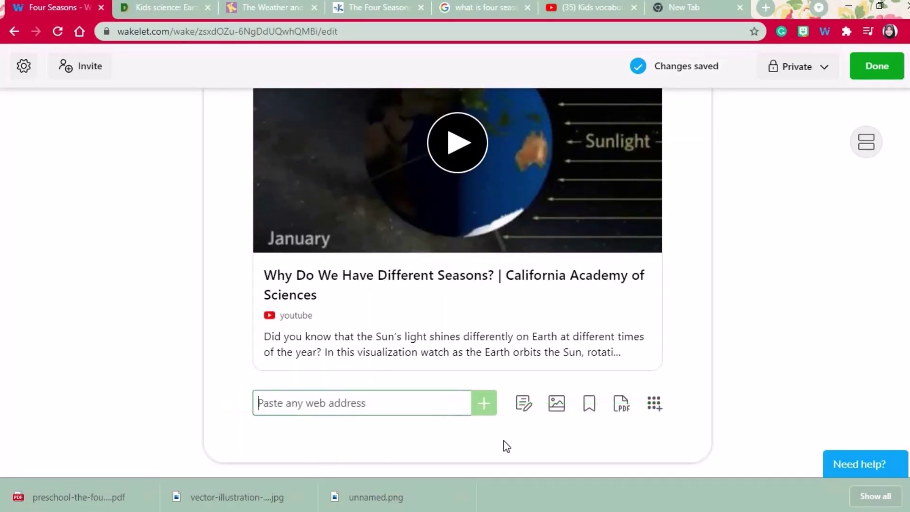
{"action": "left_click", "coordinate": [622, 404]}
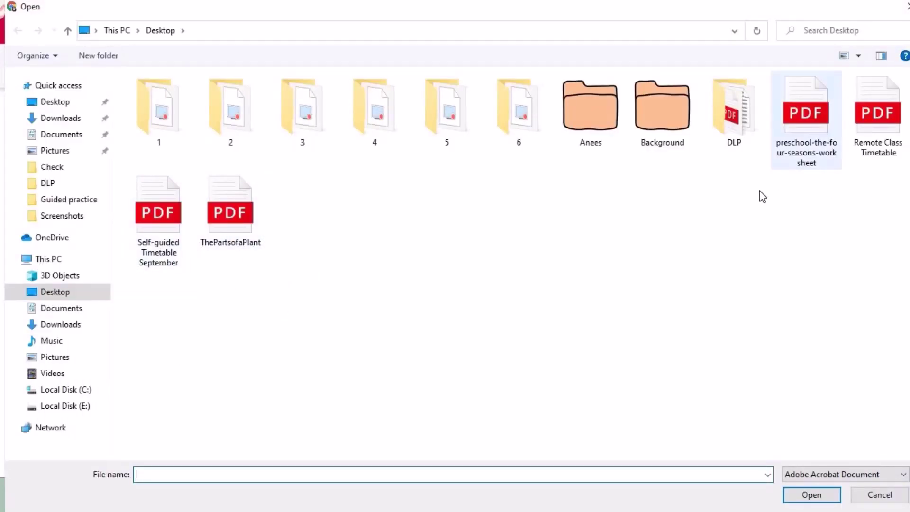
{"action": "double_click", "coordinate": [812, 129]}
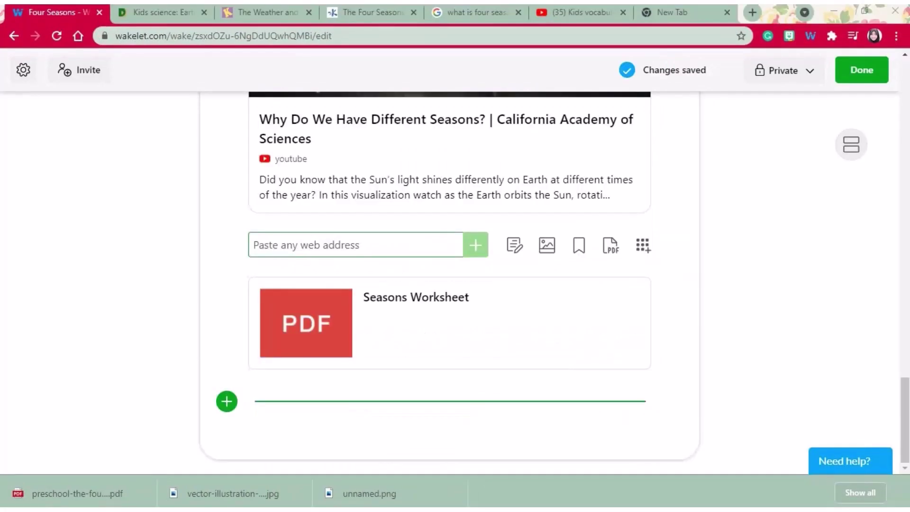
Step: Add the YouTube video 'Kids vocabulary - Four Seasons - 4 seasons in a year'
{"action": "left_click", "coordinate": [227, 401]}
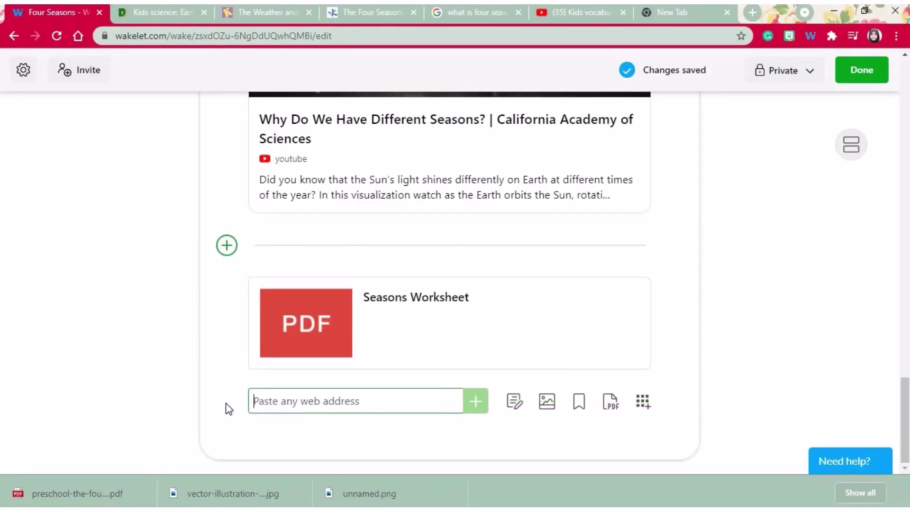
{"action": "left_click", "coordinate": [645, 407]}
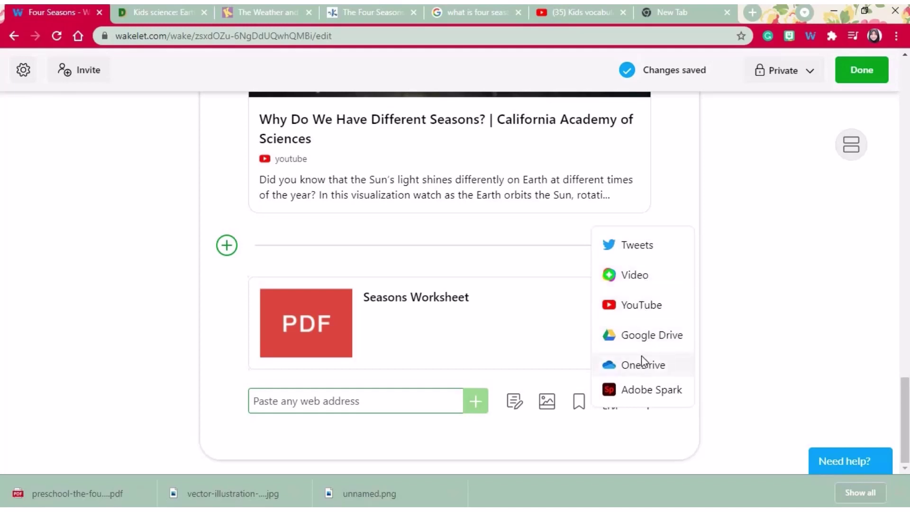
{"action": "left_click", "coordinate": [640, 305]}
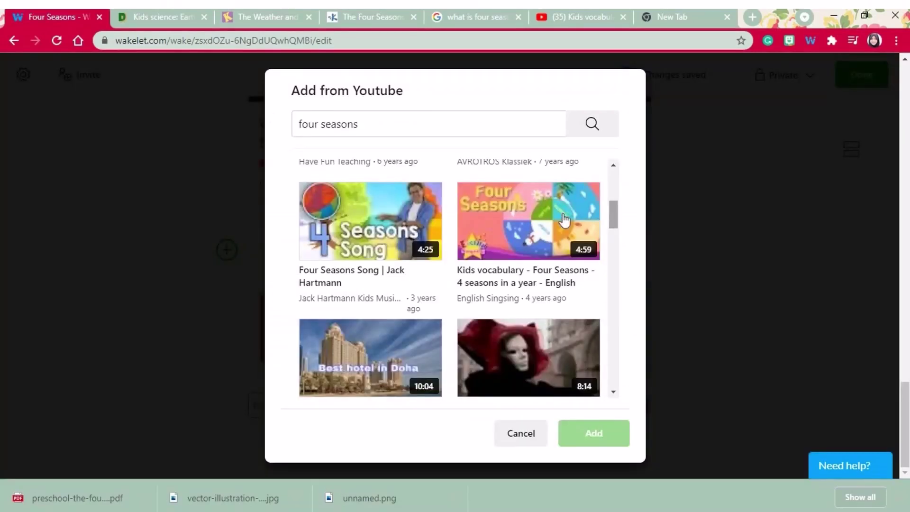
{"action": "left_click", "coordinate": [566, 280]}
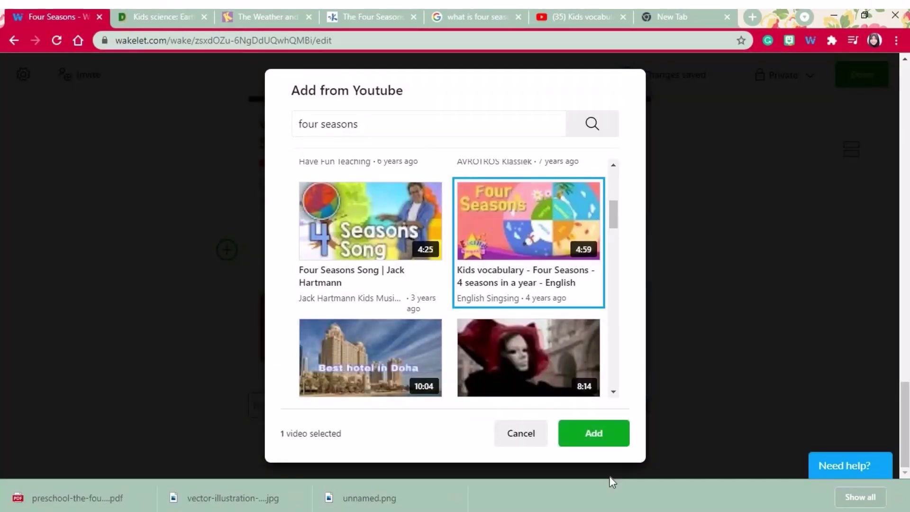
{"action": "left_click", "coordinate": [595, 434]}
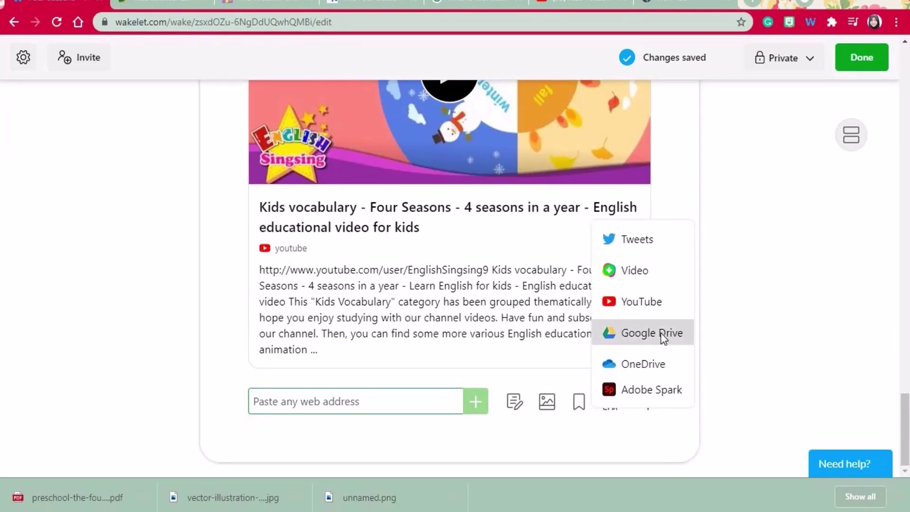
Step: Search Google Drive for 'seasons quiz' and add the Seasons Quiz file below the Kids vocabulary video
{"action": "left_click", "coordinate": [661, 334]}
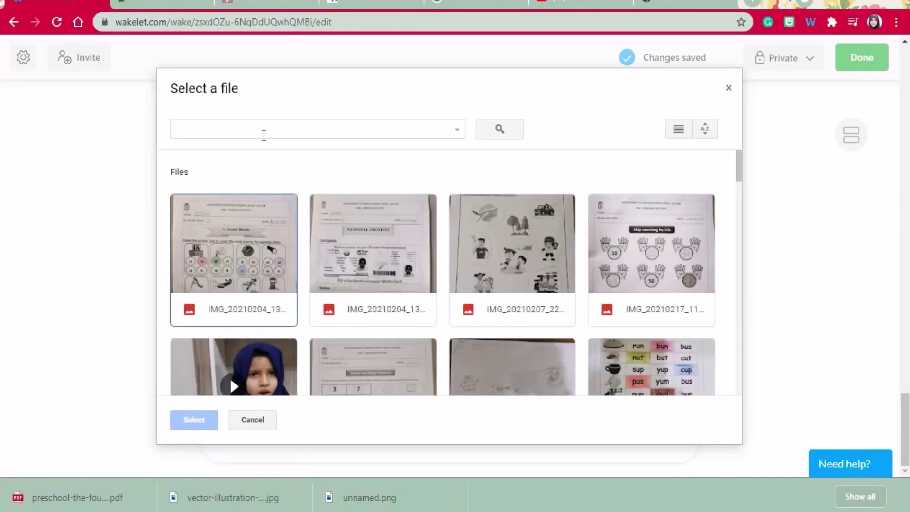
{"action": "left_click", "coordinate": [266, 134]}
{"action": "type", "text": "sea"}
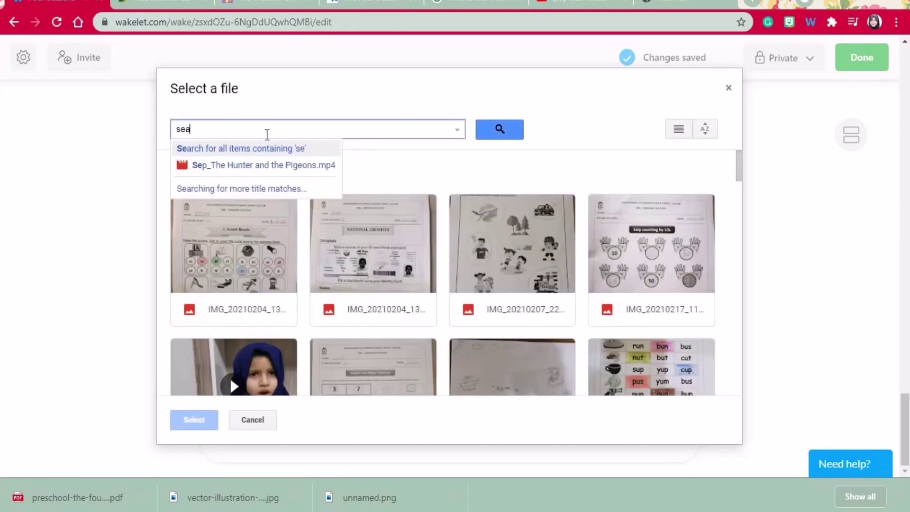
{"action": "type", "text": "s"}
{"action": "type", "text": "o"}
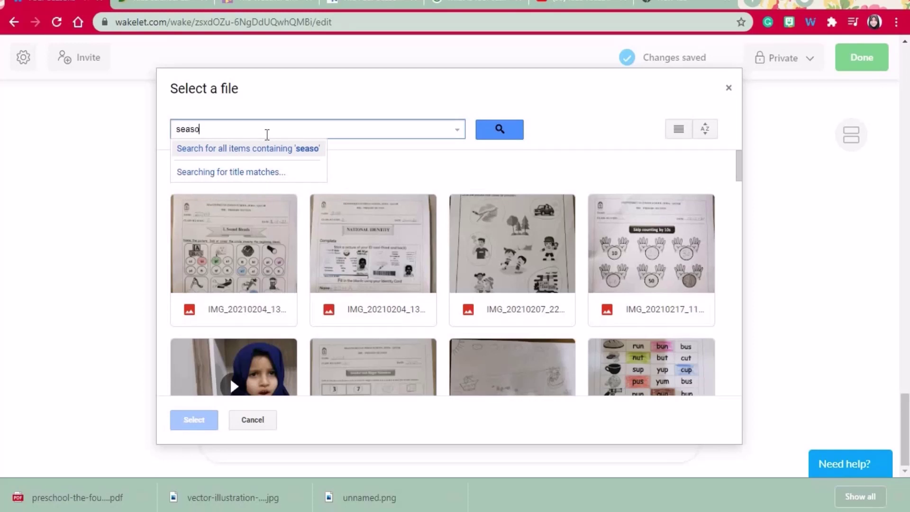
{"action": "type", "text": "ns quiz"}
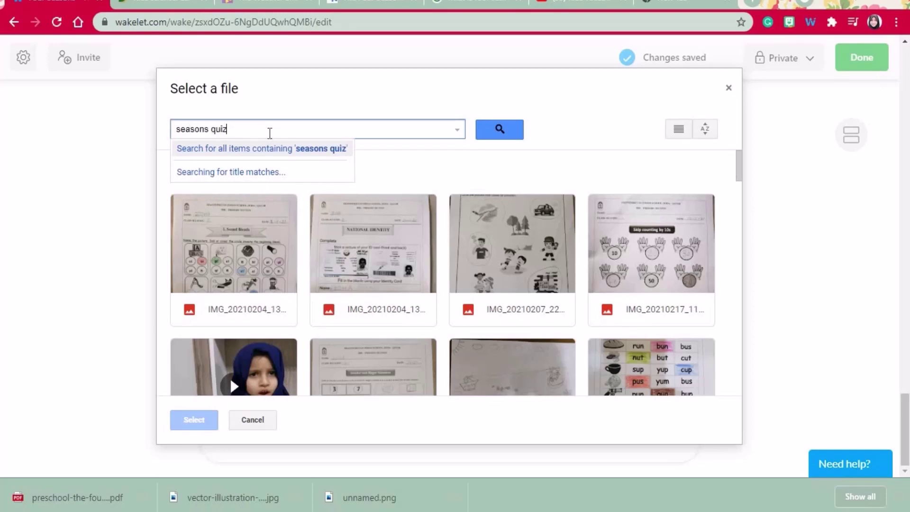
{"action": "left_click", "coordinate": [499, 128]}
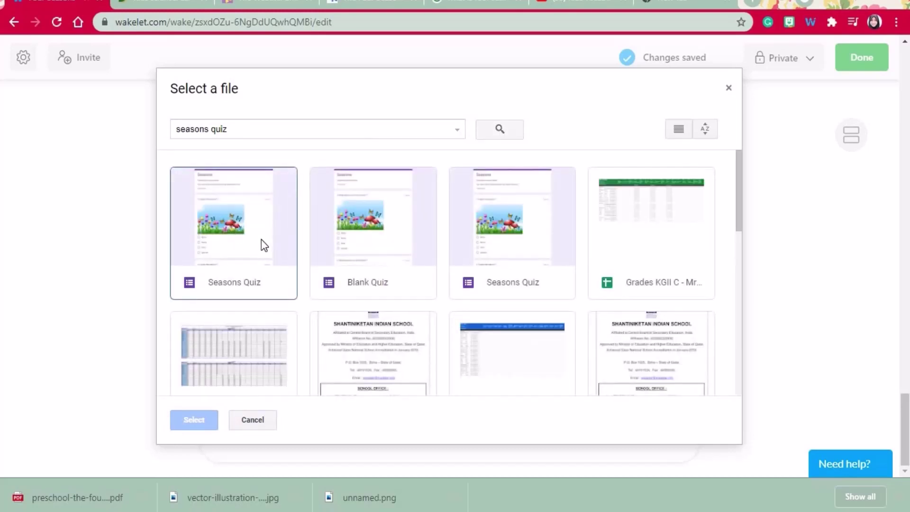
{"action": "double_click", "coordinate": [261, 240]}
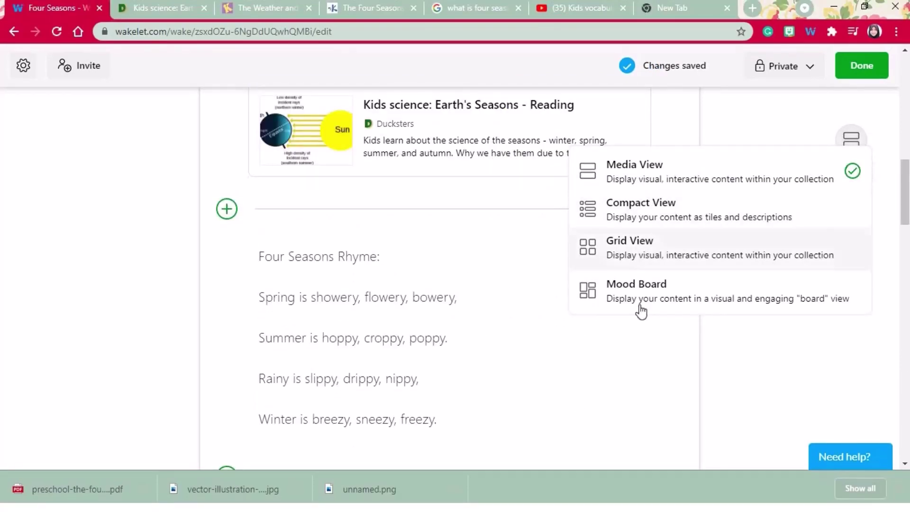
Step: Switch to Mood Board and drag the Seasons Worksheet PDF and California Academy video into the top row
{"action": "left_click", "coordinate": [670, 297]}
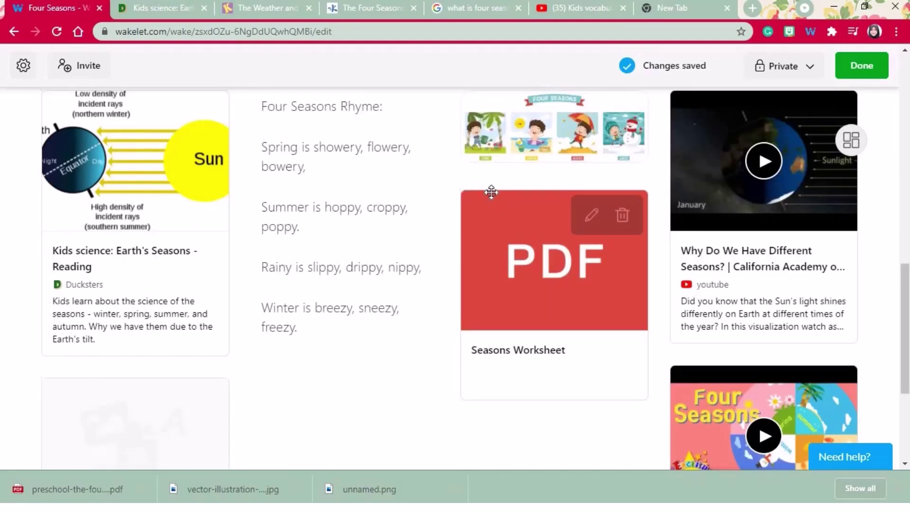
{"action": "left_click_drag", "start_coordinate": [489, 193], "coordinate": [274, 79]}
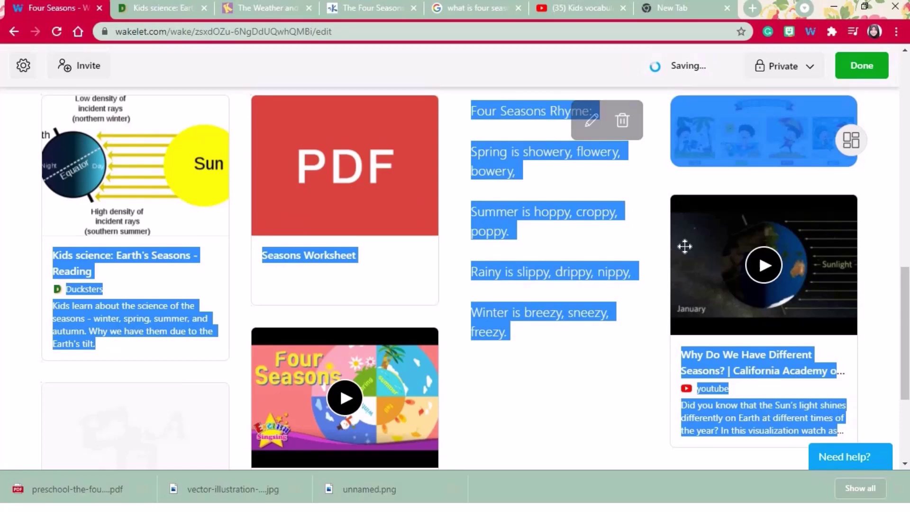
{"action": "left_click_drag", "start_coordinate": [684, 246], "coordinate": [303, 157]}
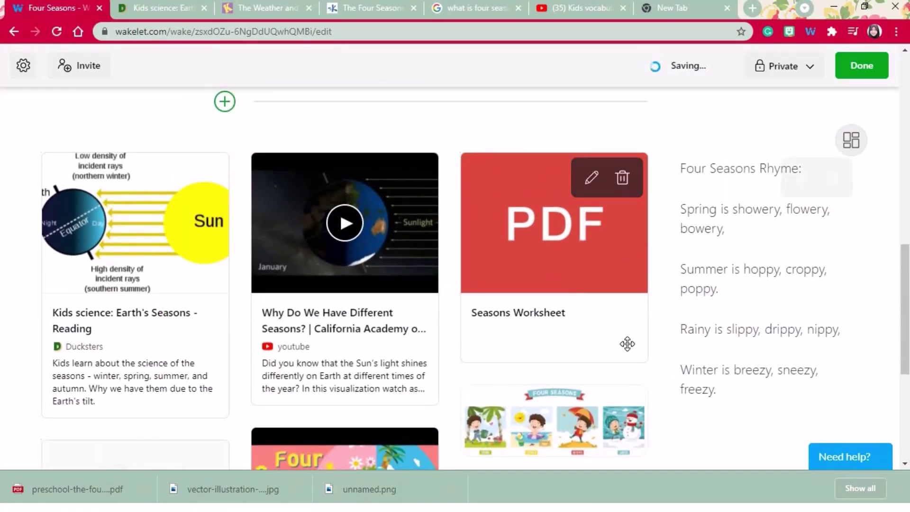
{"action": "mouse_move", "coordinate": [742, 302]}
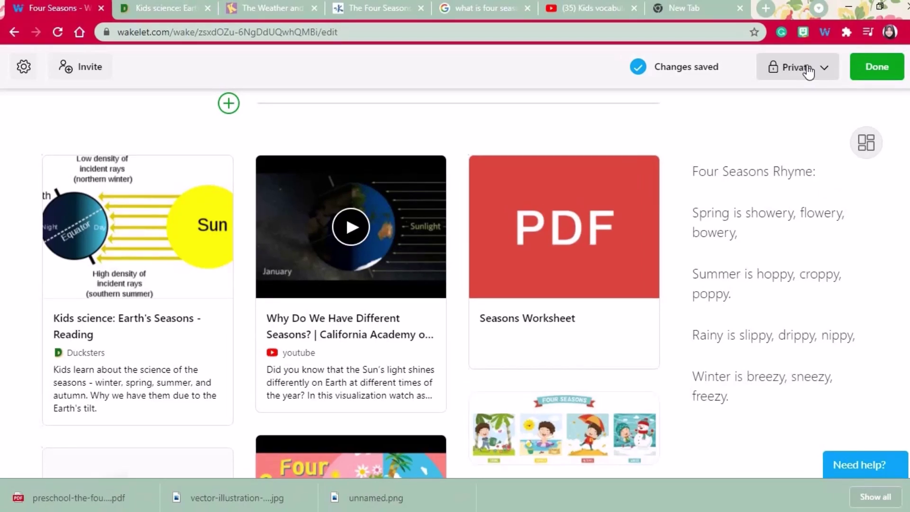
{"action": "left_click", "coordinate": [782, 66]}
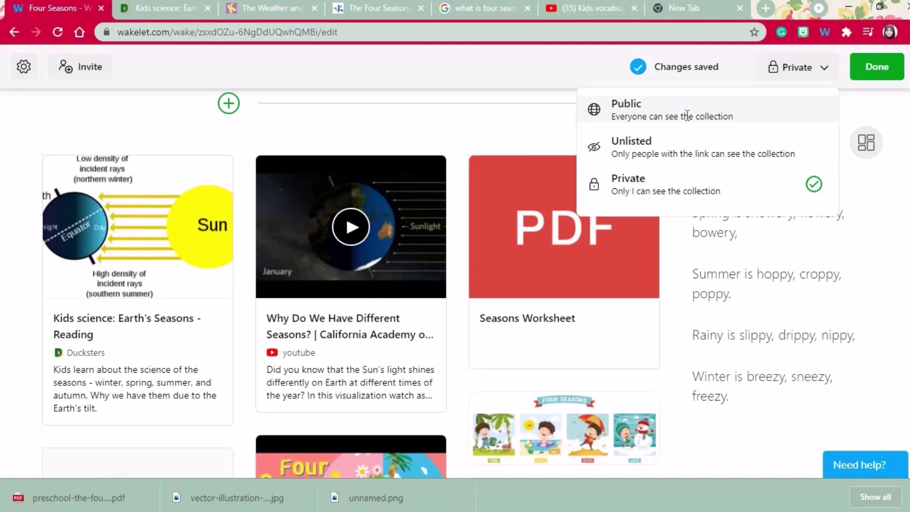
{"action": "left_click", "coordinate": [870, 70]}
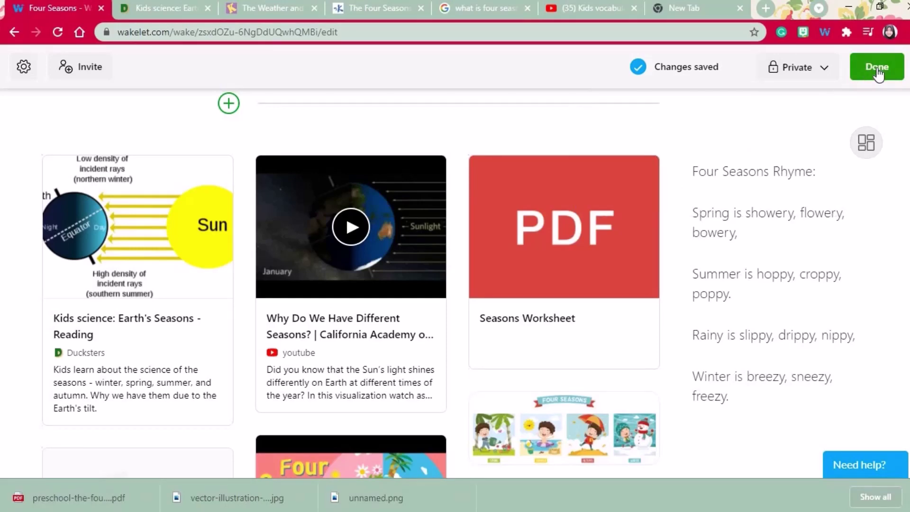
Step: Finish editing, then open the Four Seasons Rhyme card in Immersive Reader from the viewing page
{"action": "left_click", "coordinate": [882, 71]}
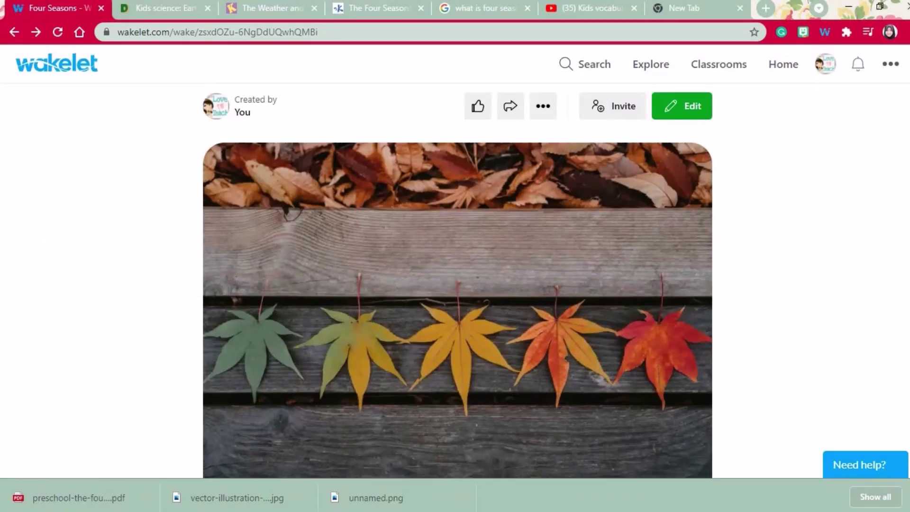
{"action": "scroll", "coordinate": [455, 304], "scroll_direction": "down", "scroll_amount": 8}
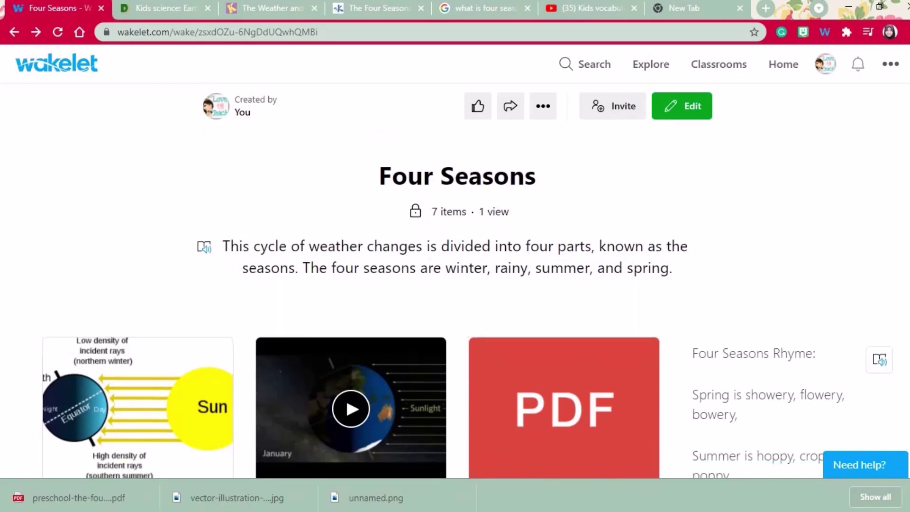
{"action": "scroll", "coordinate": [455, 303], "scroll_direction": "down", "scroll_amount": 5}
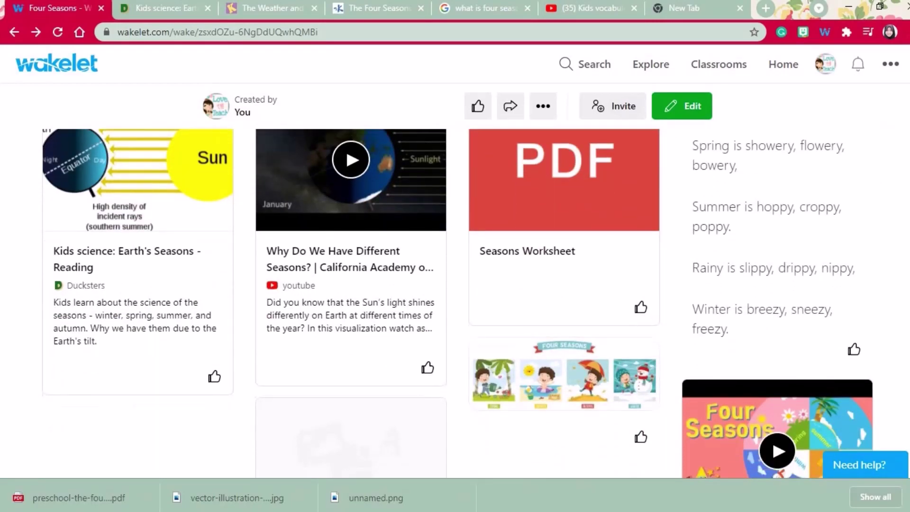
{"action": "scroll", "coordinate": [777, 204], "scroll_direction": "up", "scroll_amount": 2}
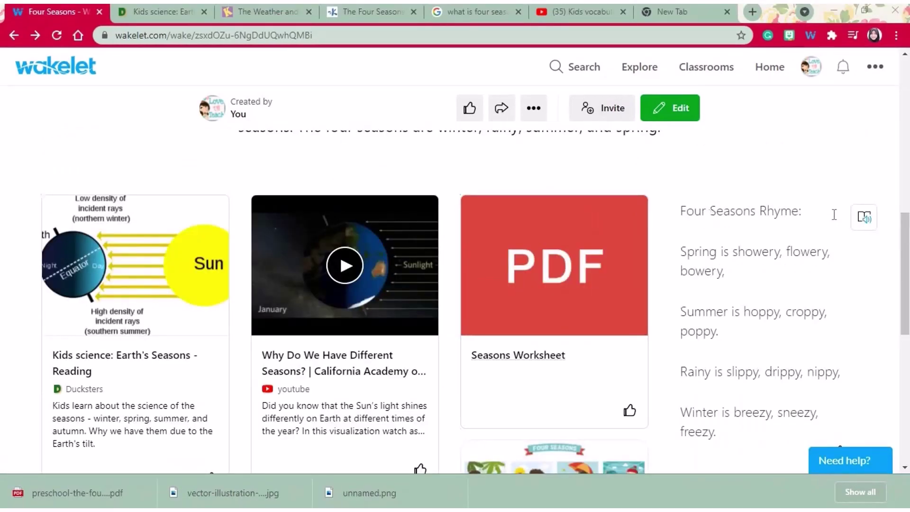
{"action": "left_click", "coordinate": [865, 226]}
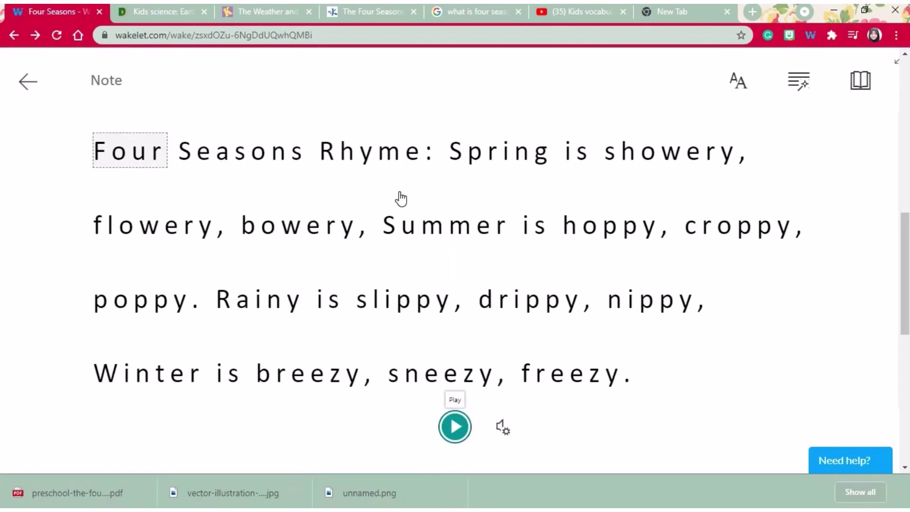
Step: Play the Four Seasons Rhyme aloud in Immersive Reader through to 'freezy'
{"action": "left_click", "coordinate": [459, 432]}
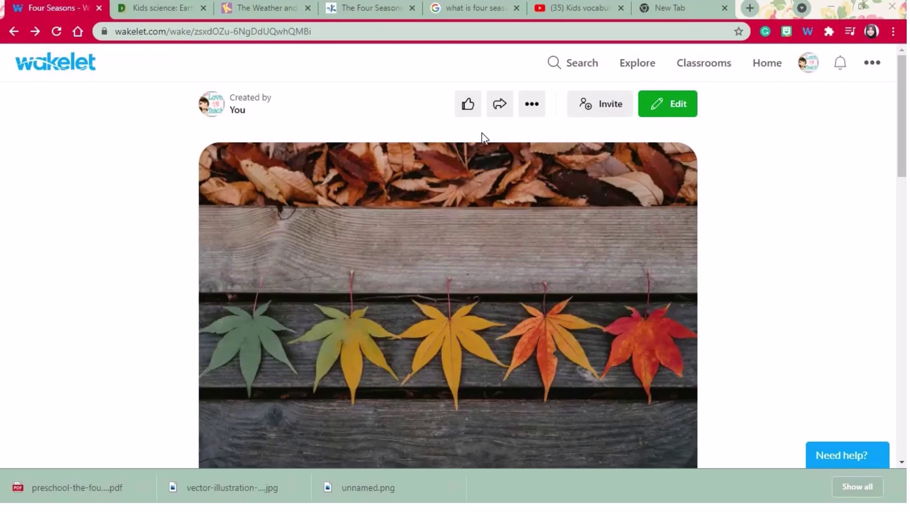
Step: Show the Four Seasons collection's sharing options with short link, Export as PDF and Embed
{"action": "left_click", "coordinate": [497, 105]}
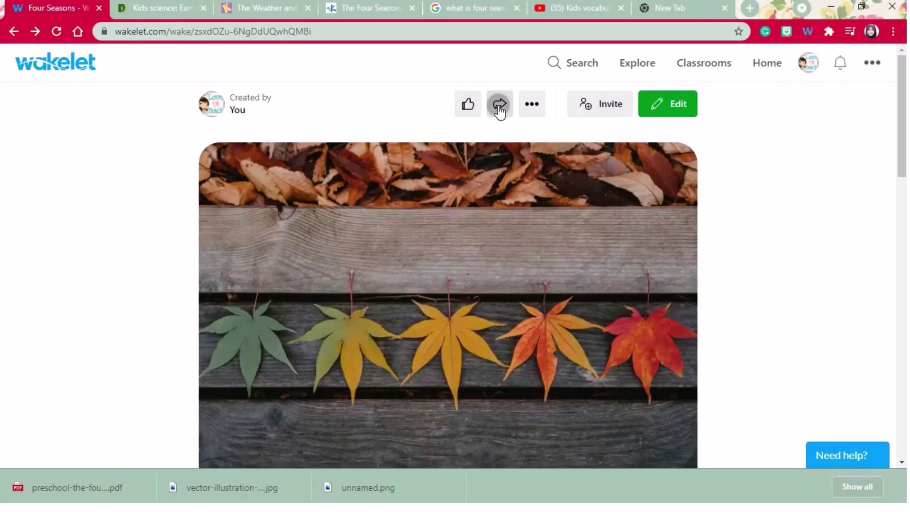